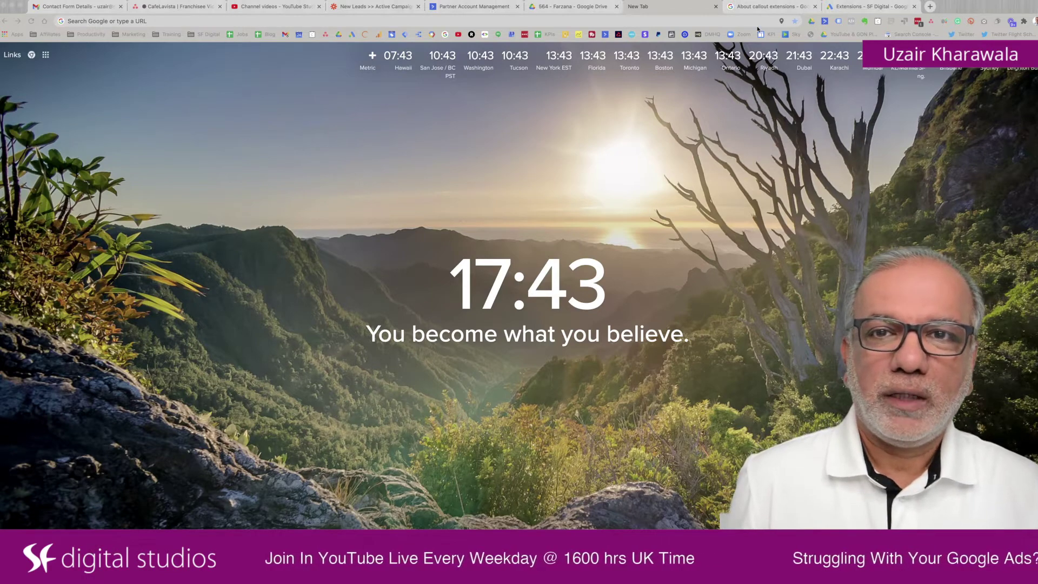
# - Open the 'About callout extensions' help article and highlight the sentence about promoting unique offers
pyautogui.click(751, 6)
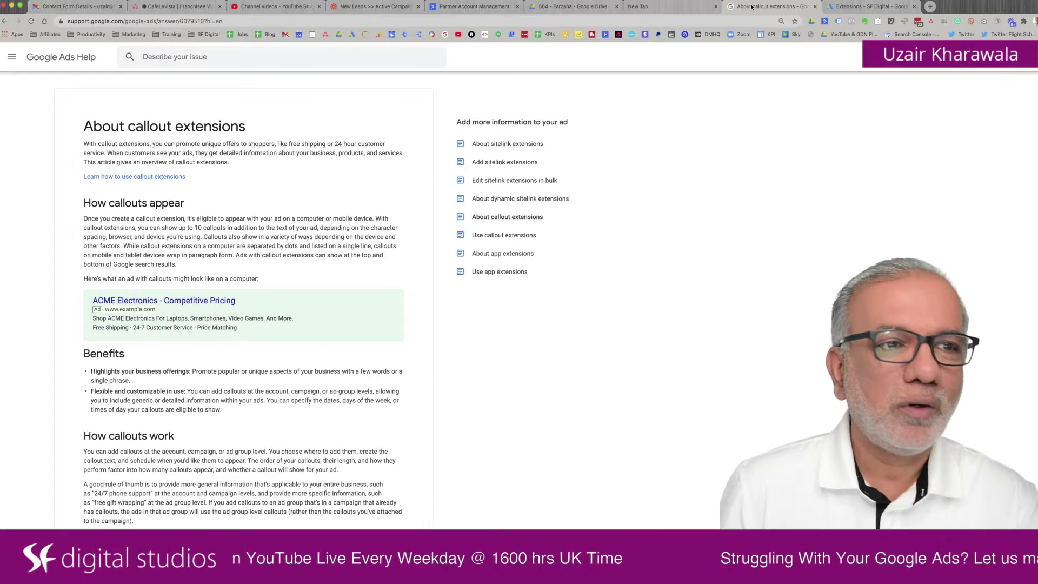
pyautogui.scroll(-1, 260, 234)
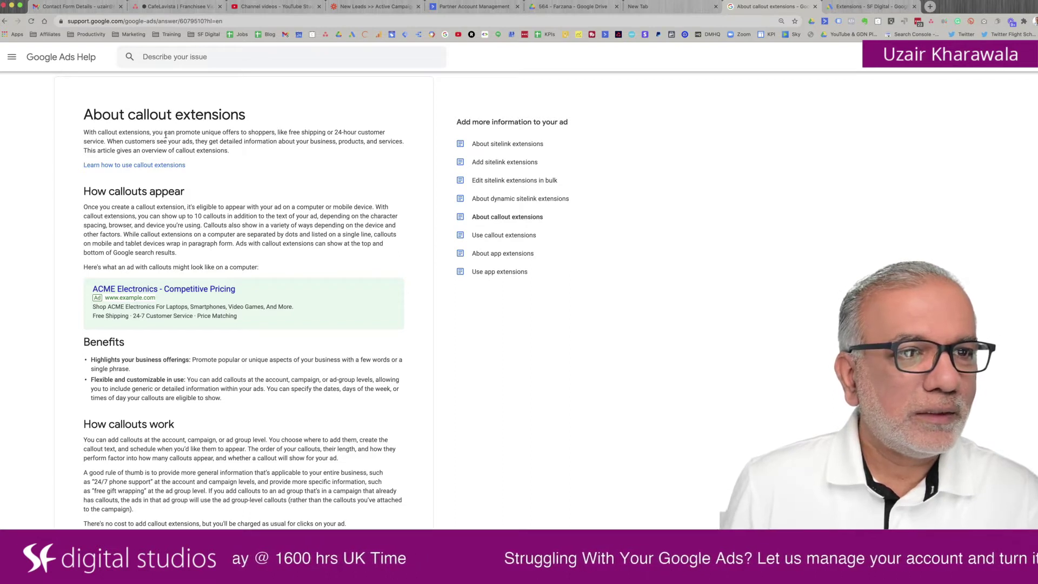
pyautogui.moveTo(165, 135); pyautogui.dragTo(333, 145)
# - Highlight the callouts in the ACME sample ad, including Price Matching
pyautogui.scroll(-3, 332, 144)
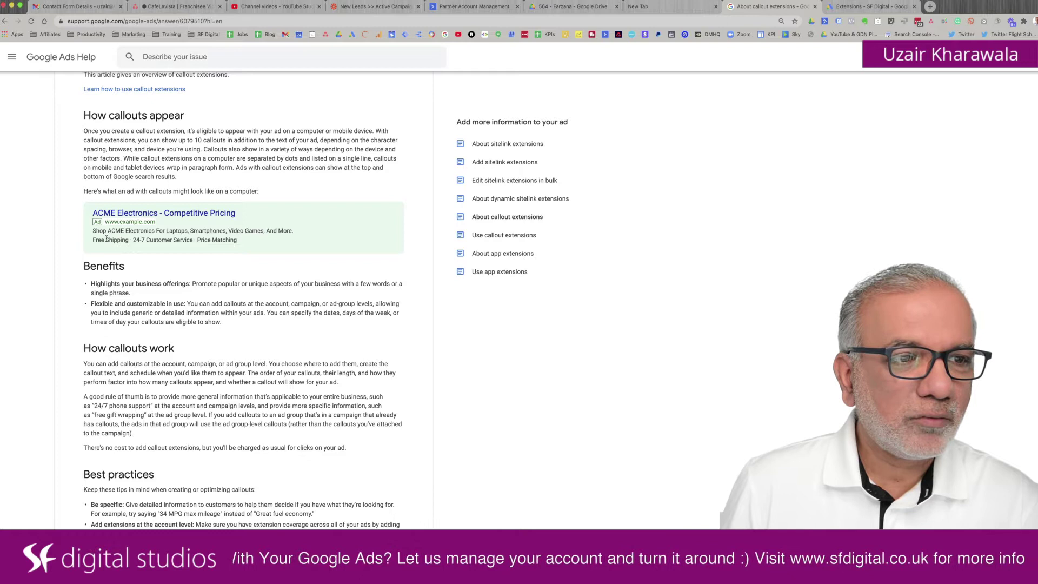
pyautogui.moveTo(107, 239); pyautogui.dragTo(183, 241)
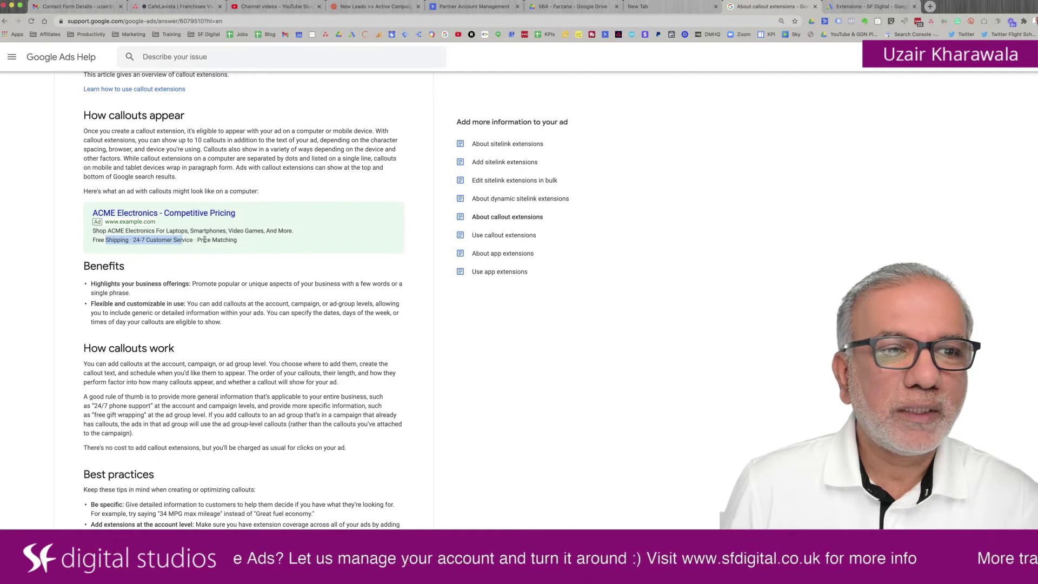
pyautogui.click(225, 239)
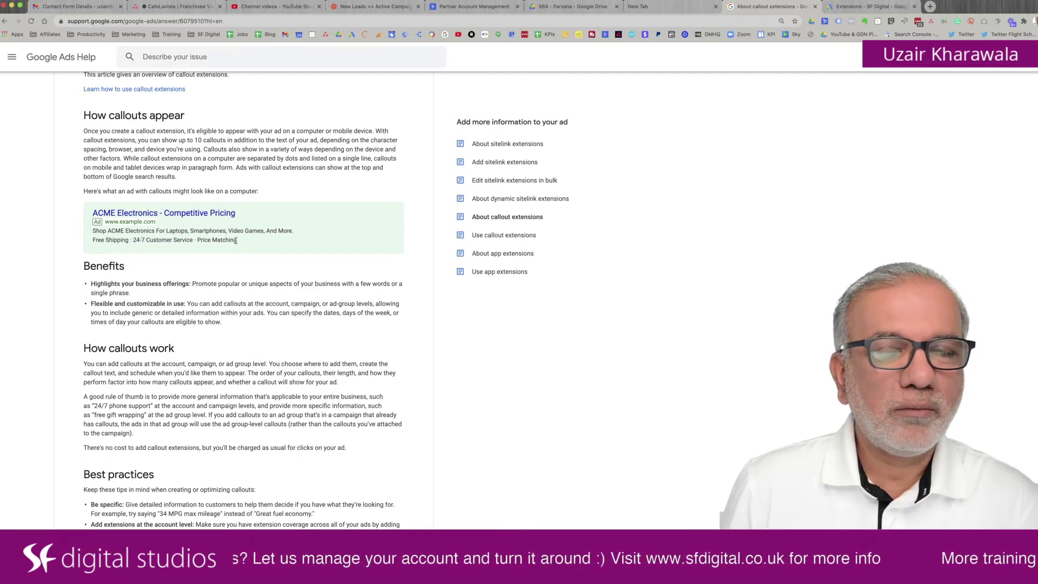
pyautogui.moveTo(239, 242); pyautogui.dragTo(98, 240)
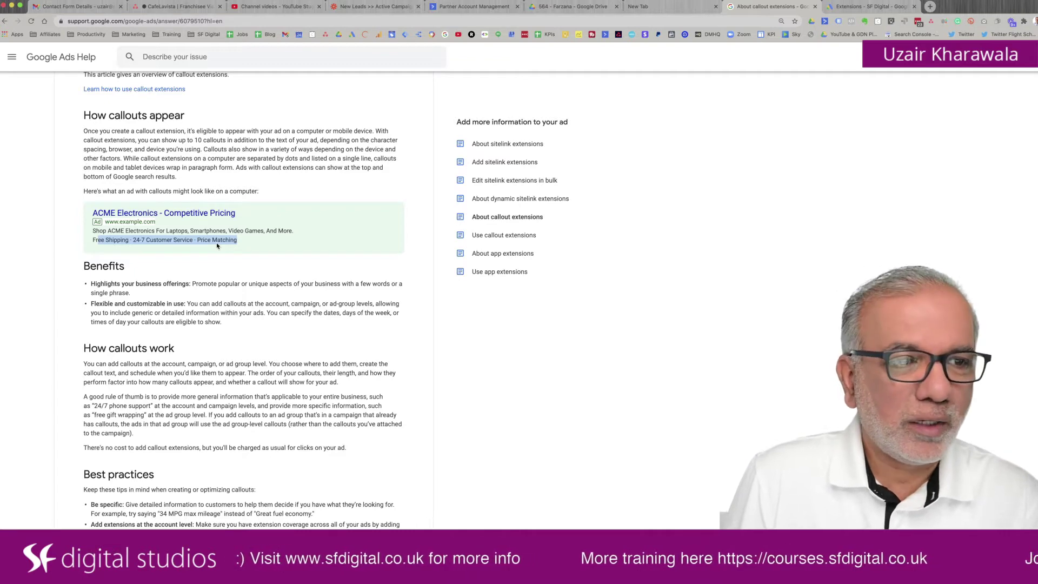
pyautogui.scroll(-2, 216, 244)
pyautogui.scroll(-2, 217, 245)
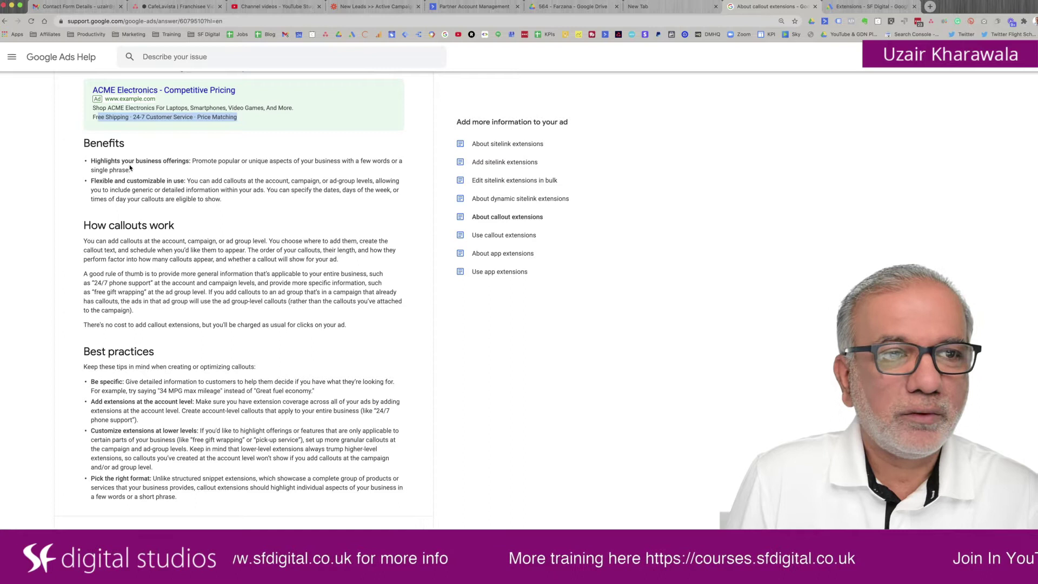
pyautogui.click(240, 163)
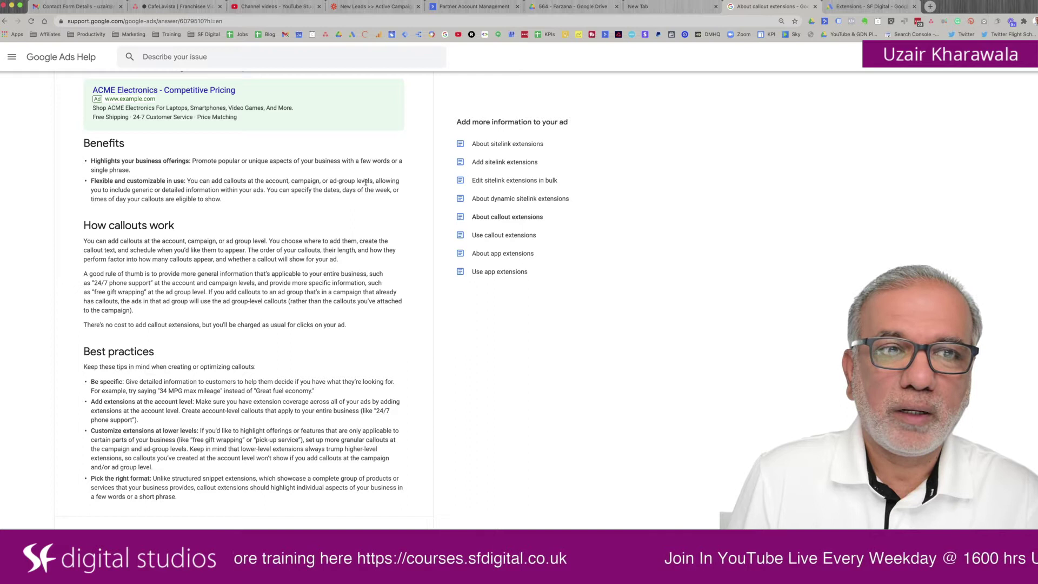
pyautogui.moveTo(365, 181); pyautogui.dragTo(266, 181)
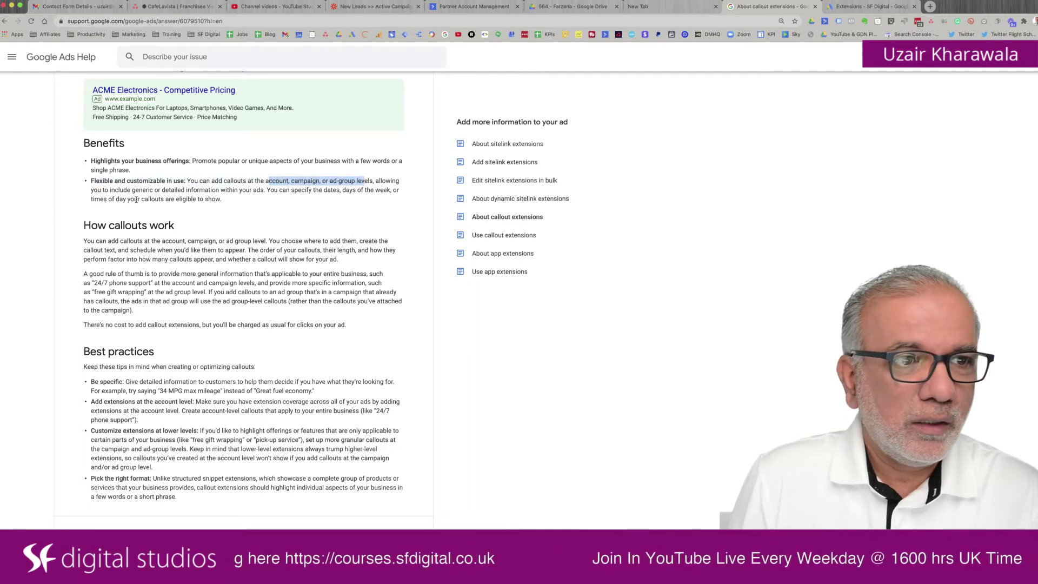
pyautogui.moveTo(131, 190); pyautogui.dragTo(357, 201)
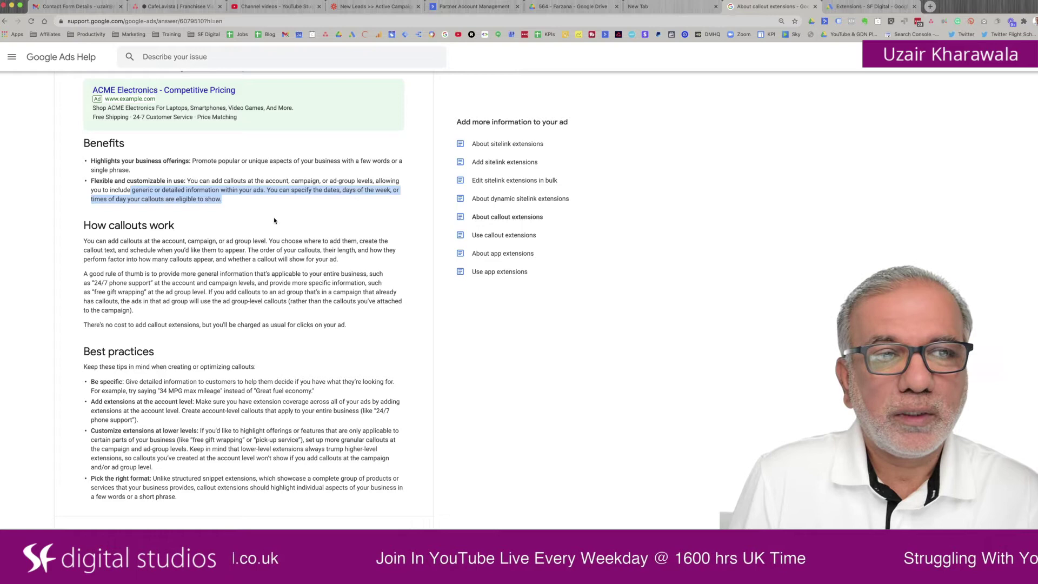
pyautogui.scroll(-4, 275, 186)
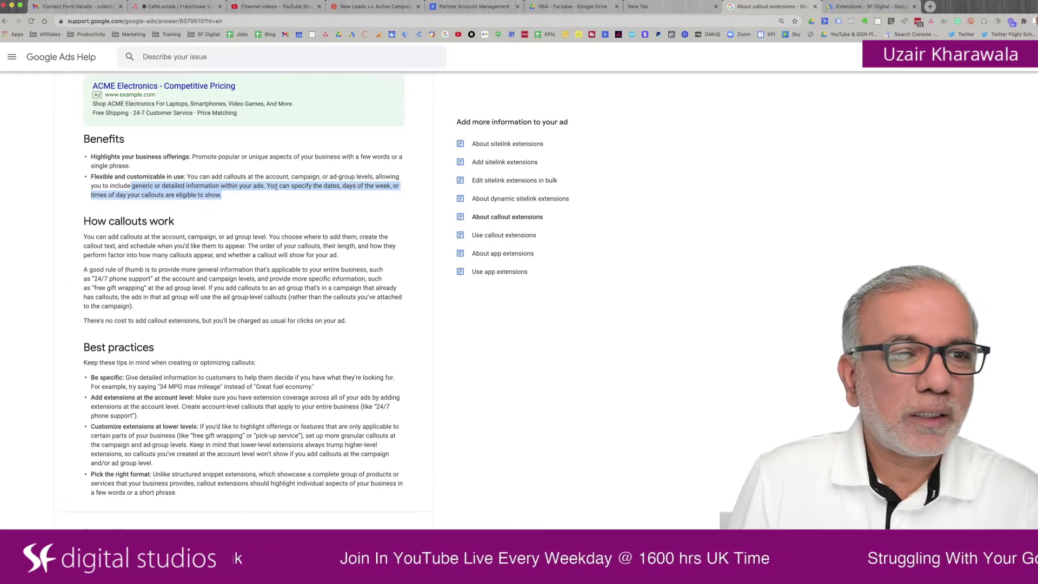
pyautogui.scroll(-1, 275, 187)
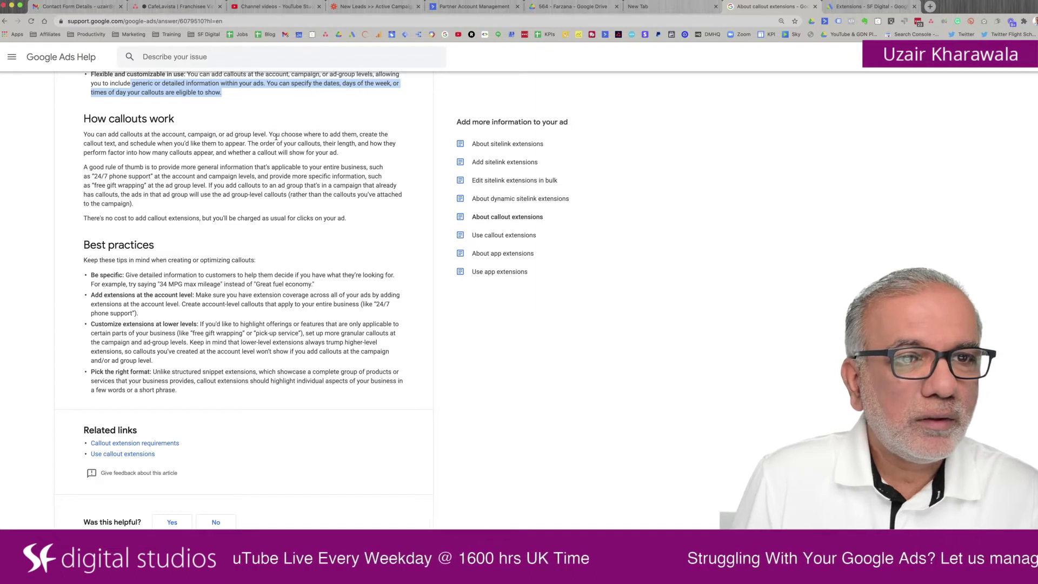
pyautogui.click(276, 137)
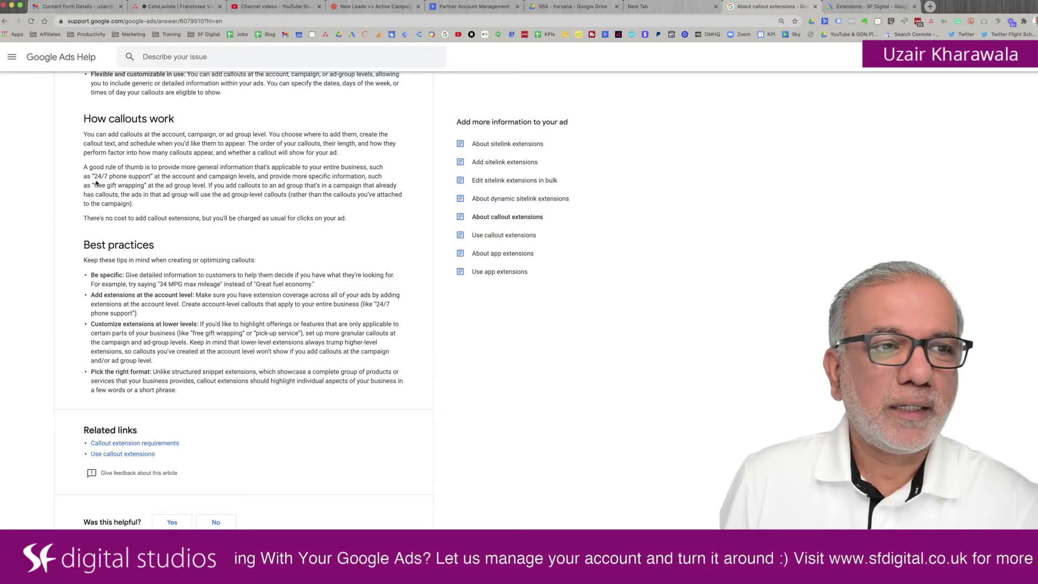
pyautogui.moveTo(96, 176); pyautogui.dragTo(138, 177)
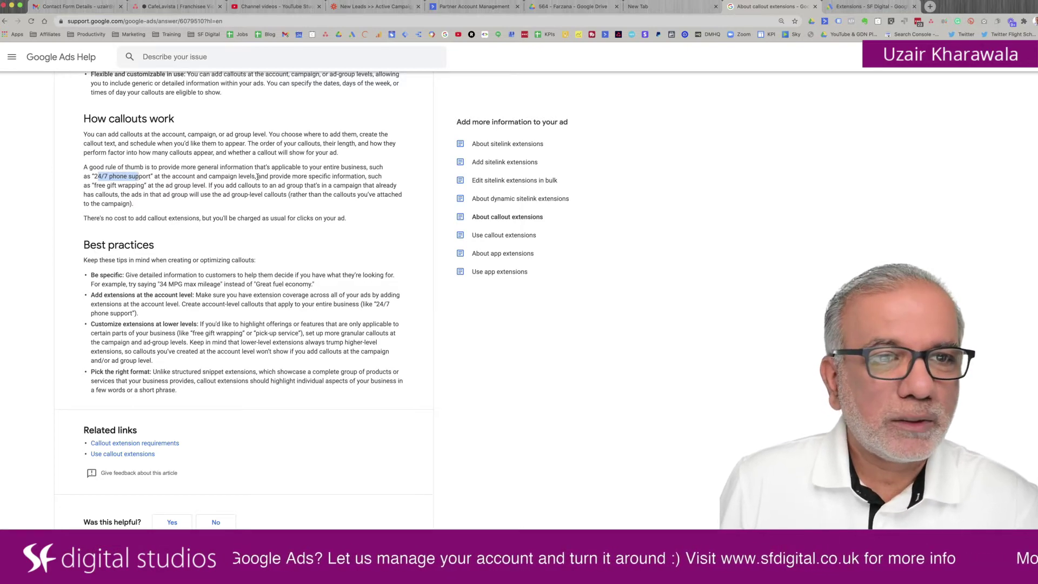
pyautogui.scroll(-3, 250, 192)
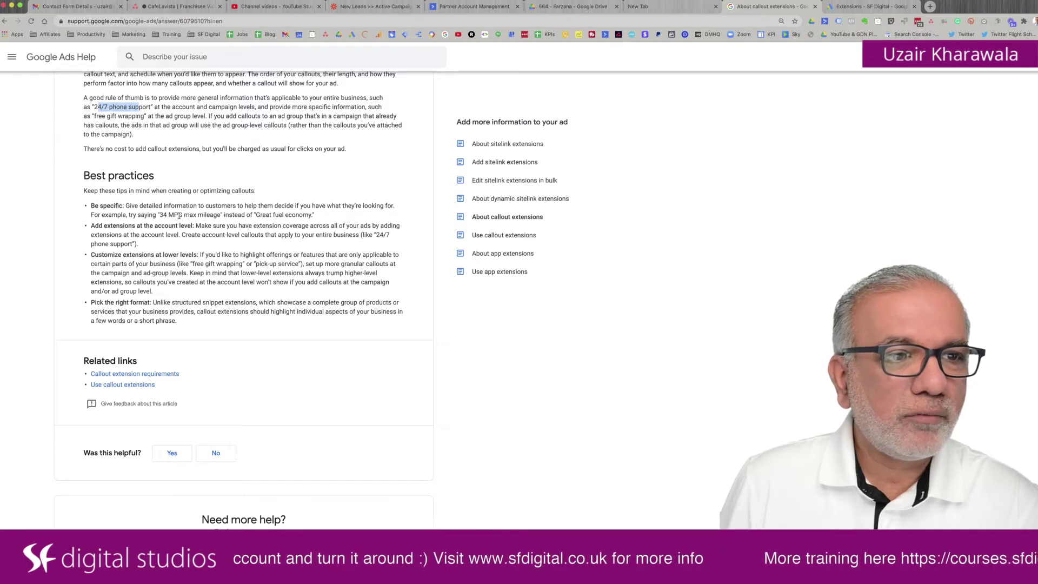
pyautogui.moveTo(169, 215); pyautogui.dragTo(306, 216)
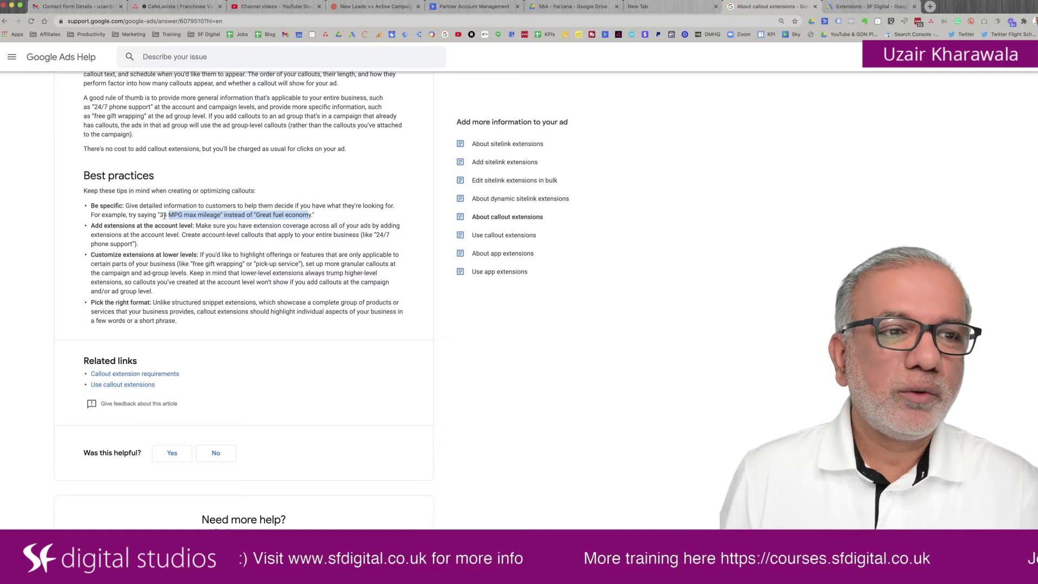
pyautogui.moveTo(159, 215); pyautogui.dragTo(173, 214)
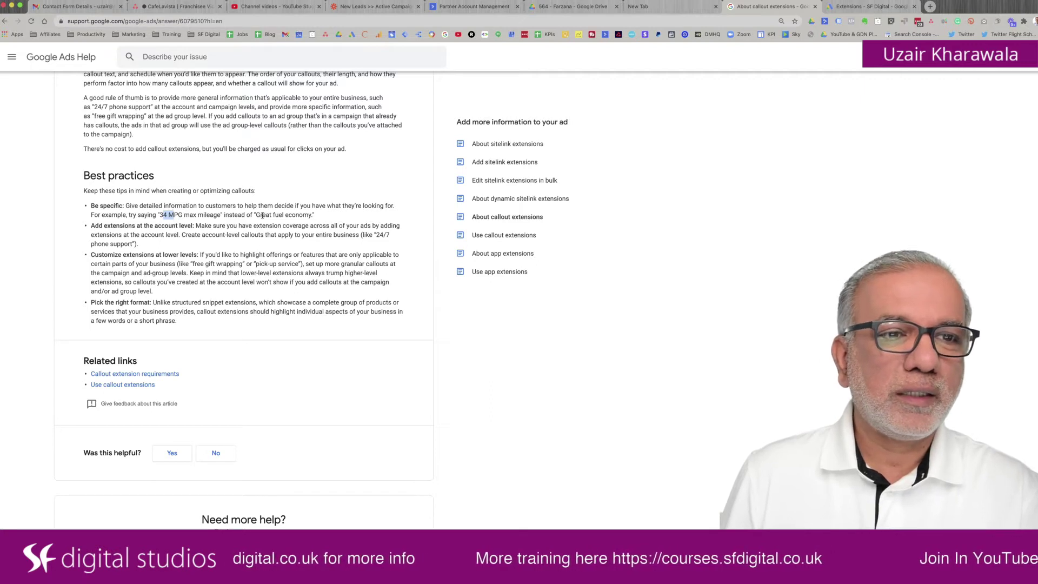
pyautogui.moveTo(262, 215); pyautogui.dragTo(305, 213)
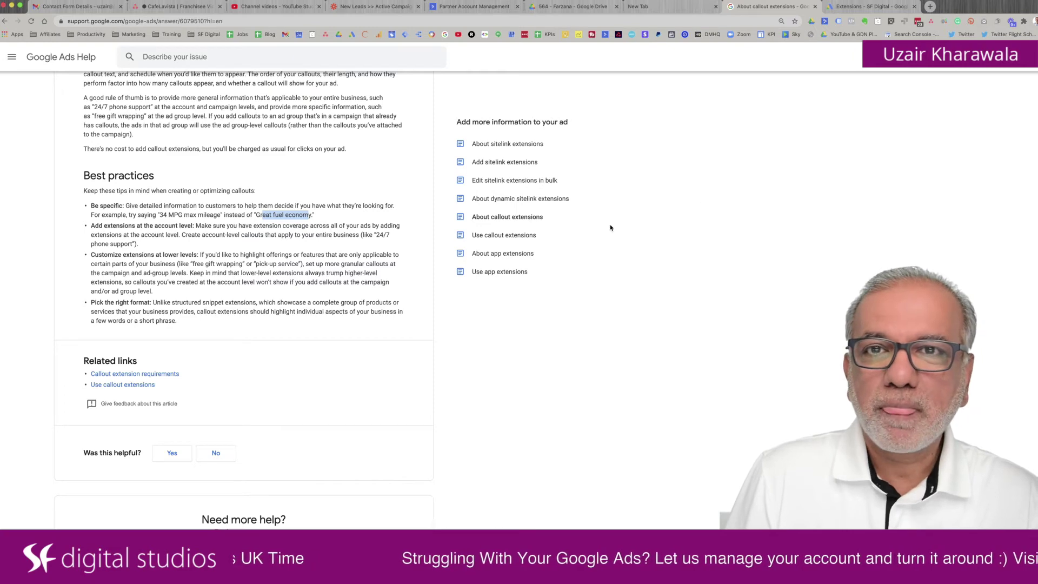
# - On the Google Ads Extensions page, start a new callout extension
pyautogui.click(620, 191)
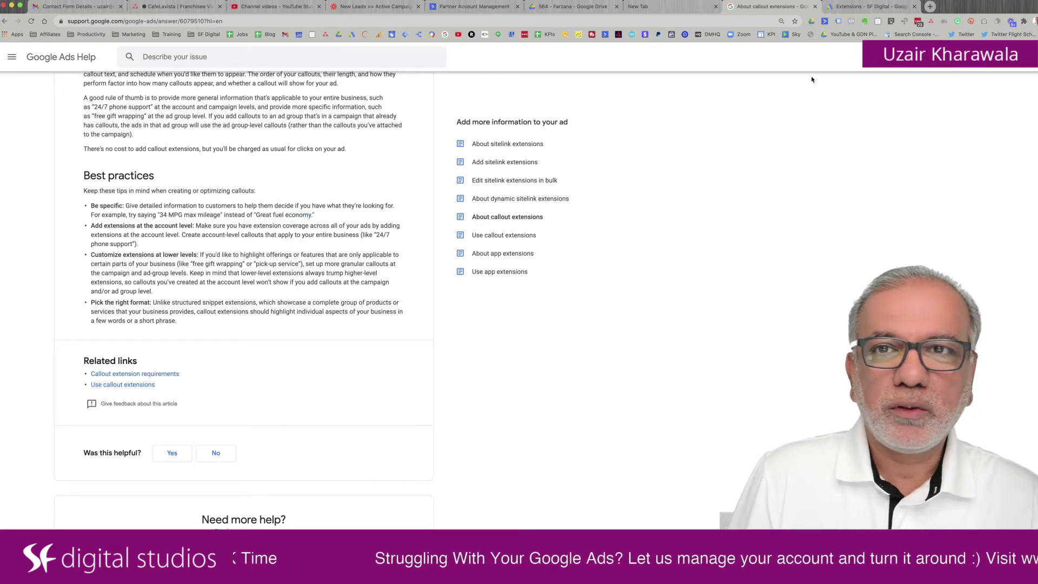
pyautogui.click(855, 10)
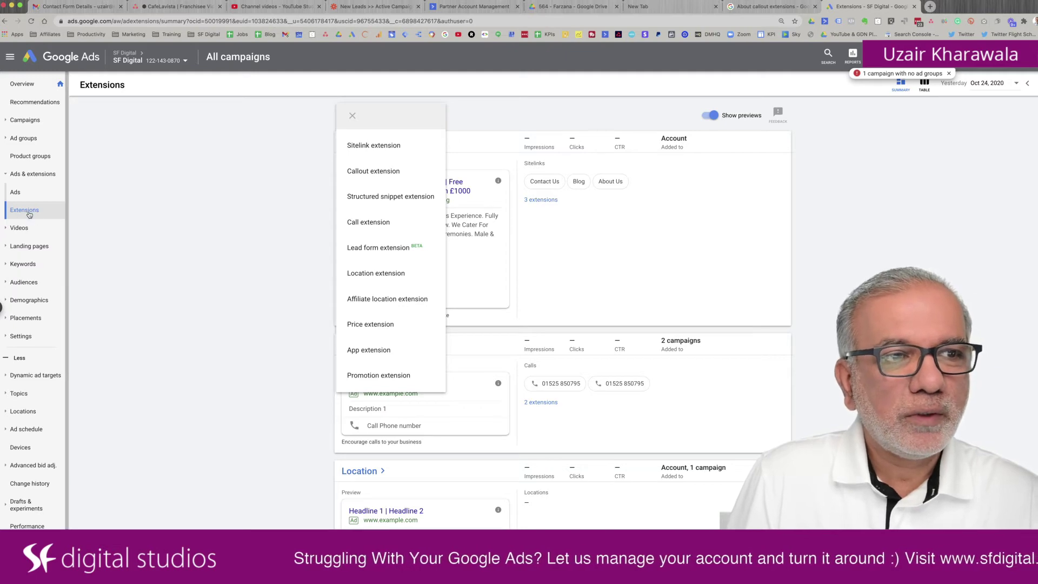
pyautogui.click(148, 192)
pyautogui.click(345, 118)
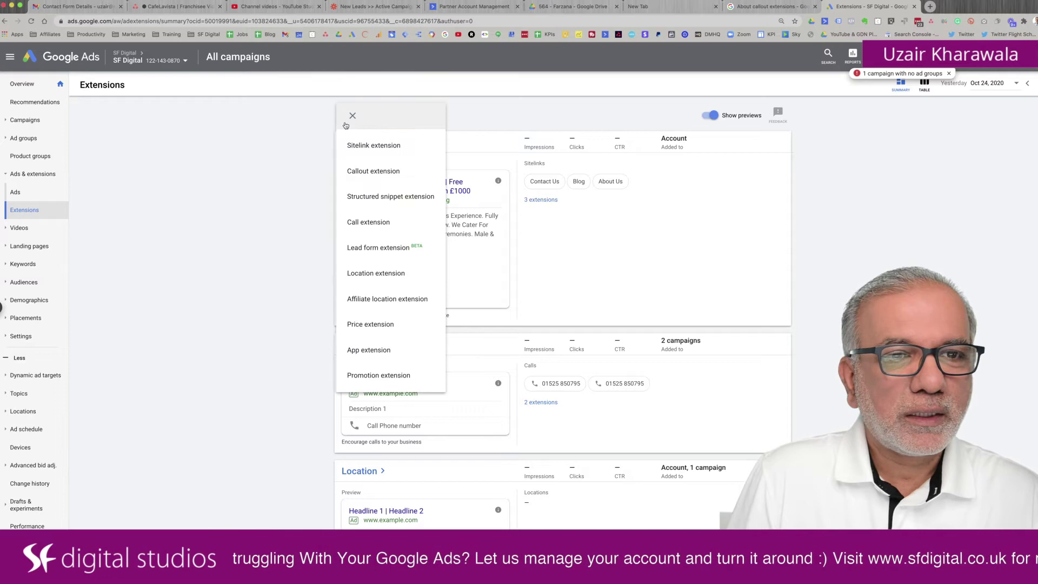
pyautogui.click(365, 173)
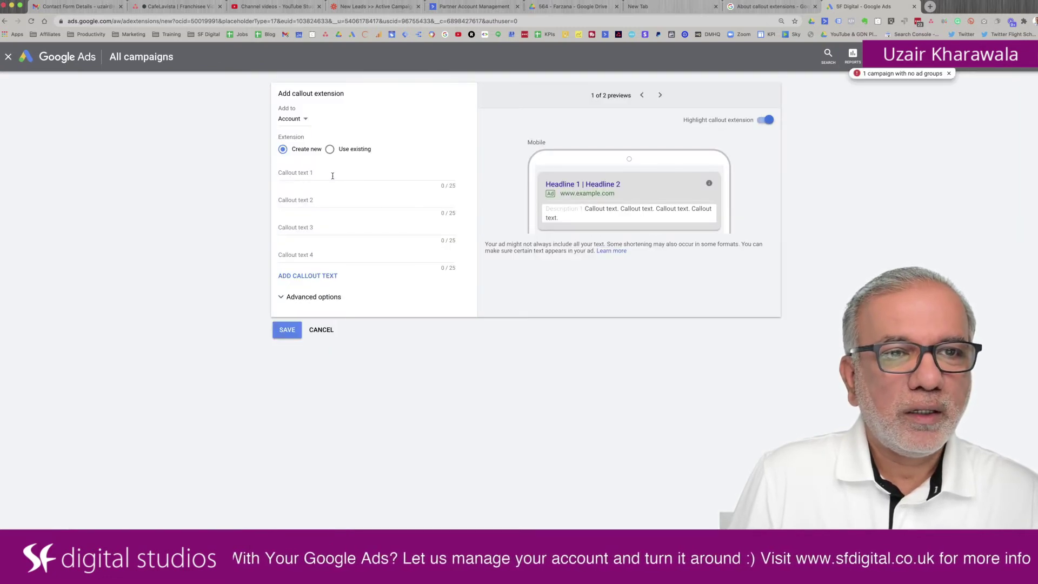
# - Keep the callout extension at Account level and move to Callout text 1
pyautogui.click(295, 119)
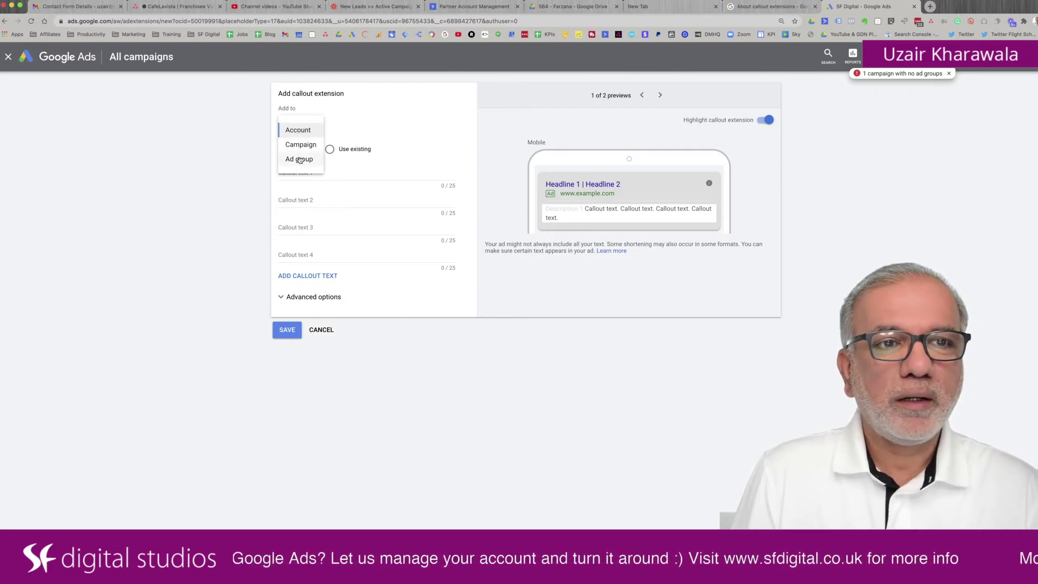
pyautogui.click(338, 174)
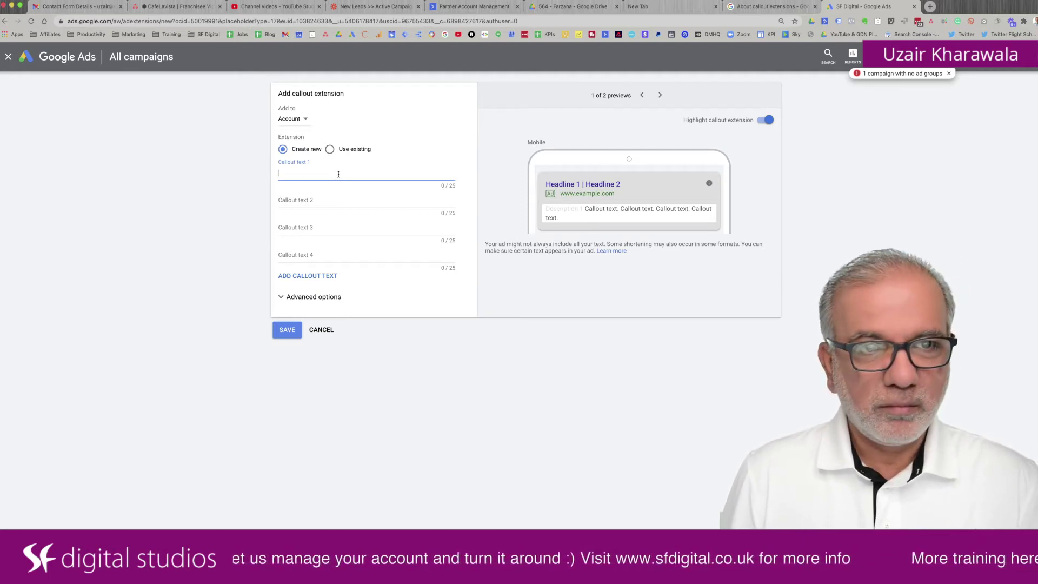
# - Enter 'Free Home Delivery' as the first callout
pyautogui.write('Fre')
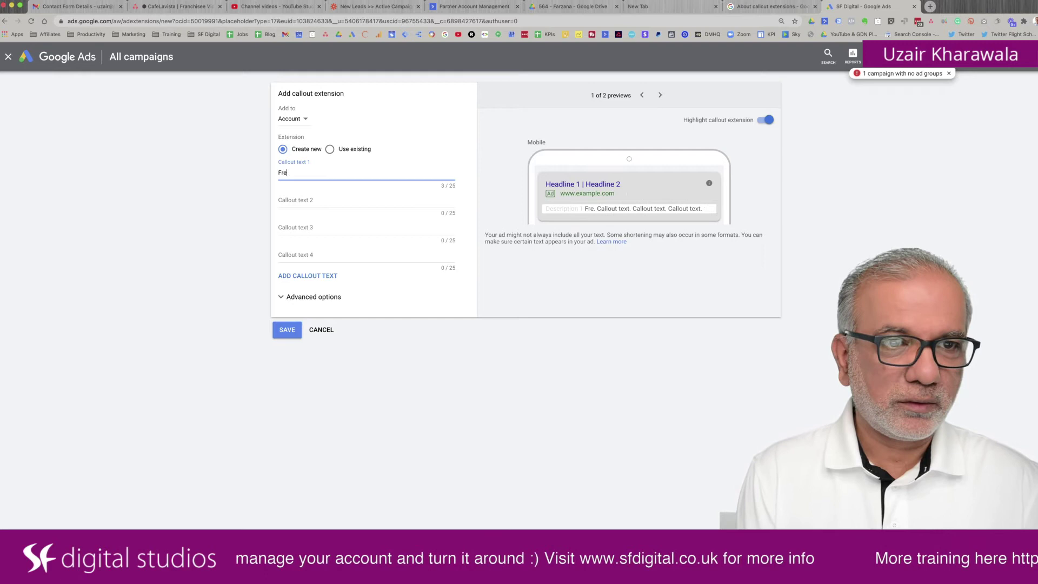
pyautogui.write('e Delive')
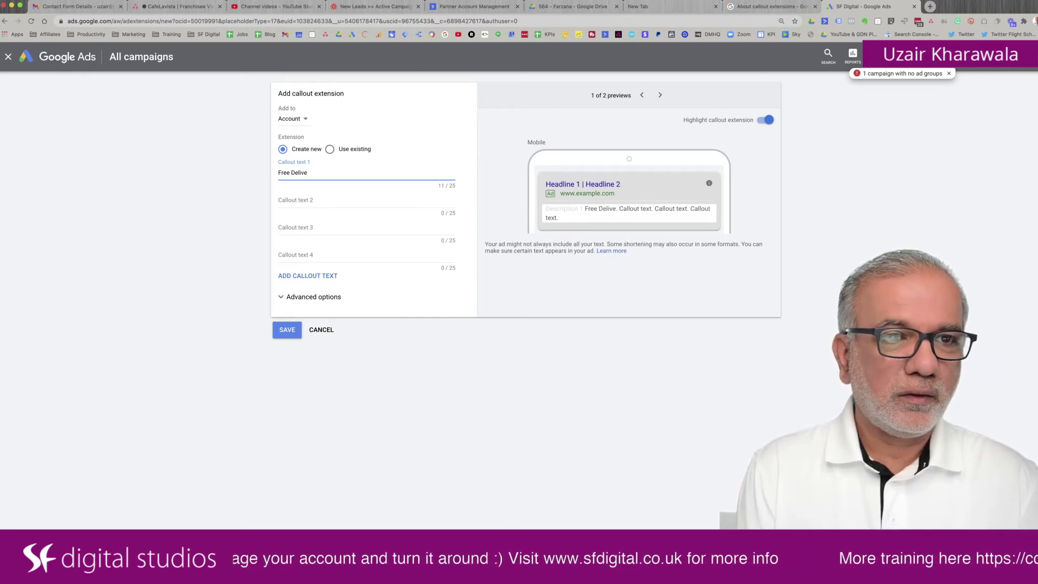
pyautogui.press('BackSpace')
pyautogui.press('BackSpace')
pyautogui.press('BackSpace')
pyautogui.press('BackSpace')
pyautogui.press('BackSpace')
pyautogui.press('BackSpace')
pyautogui.write('Hoem')
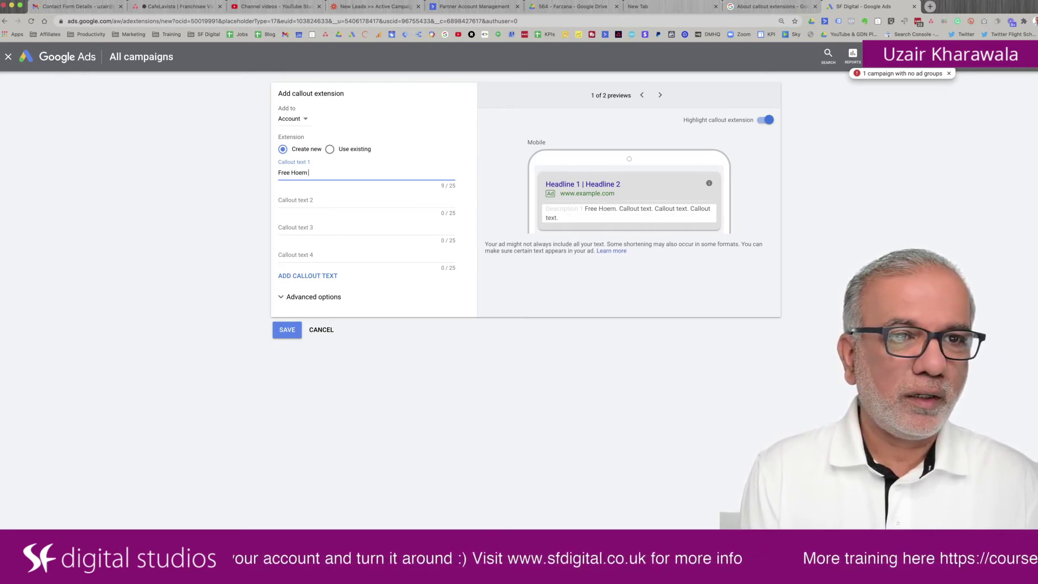
pyautogui.press('BackSpace')
pyautogui.press('BackSpace')
pyautogui.write('me De')
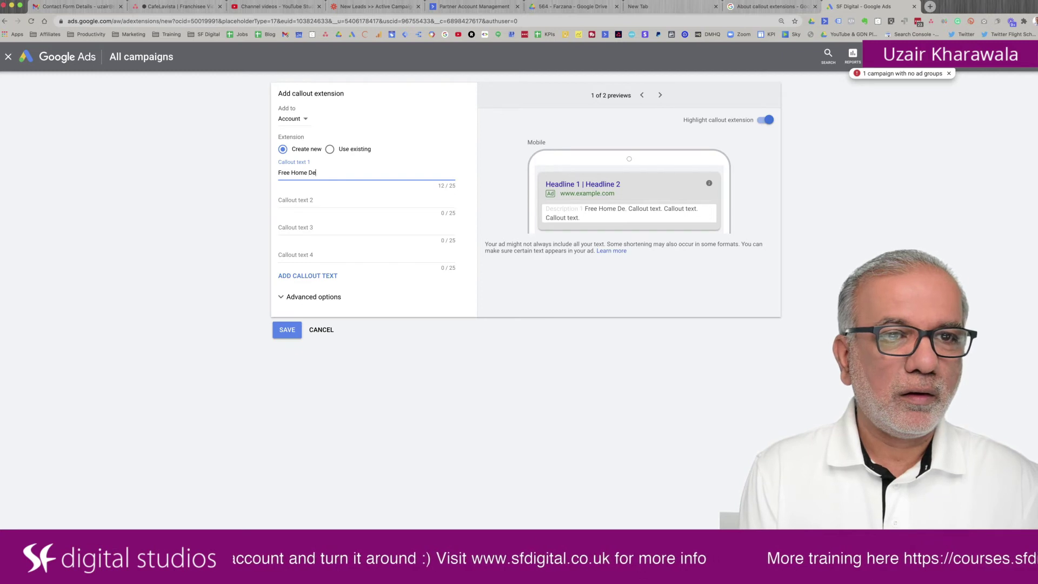
pyautogui.write('livery')
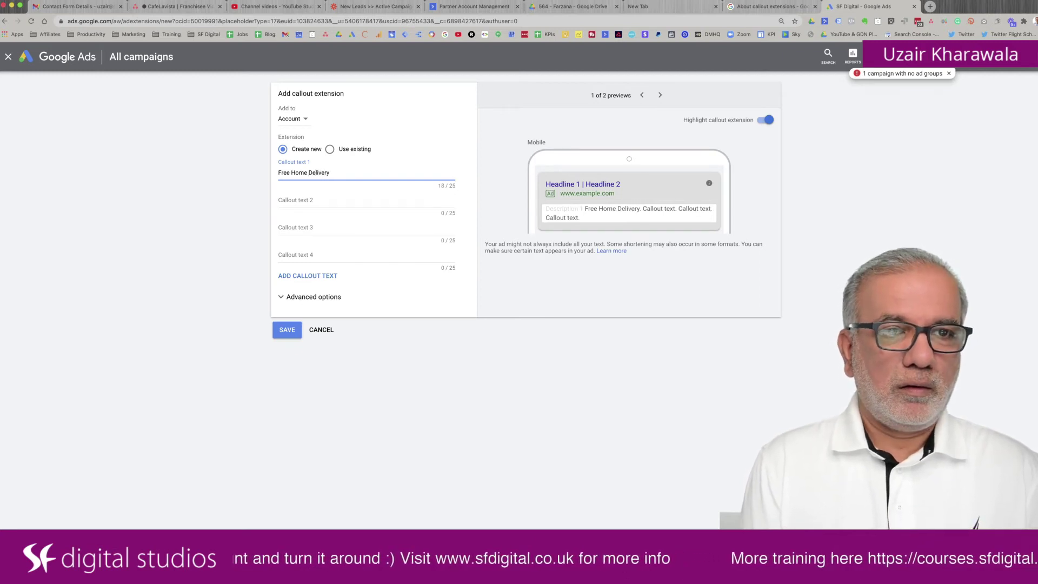
pyautogui.click(367, 201)
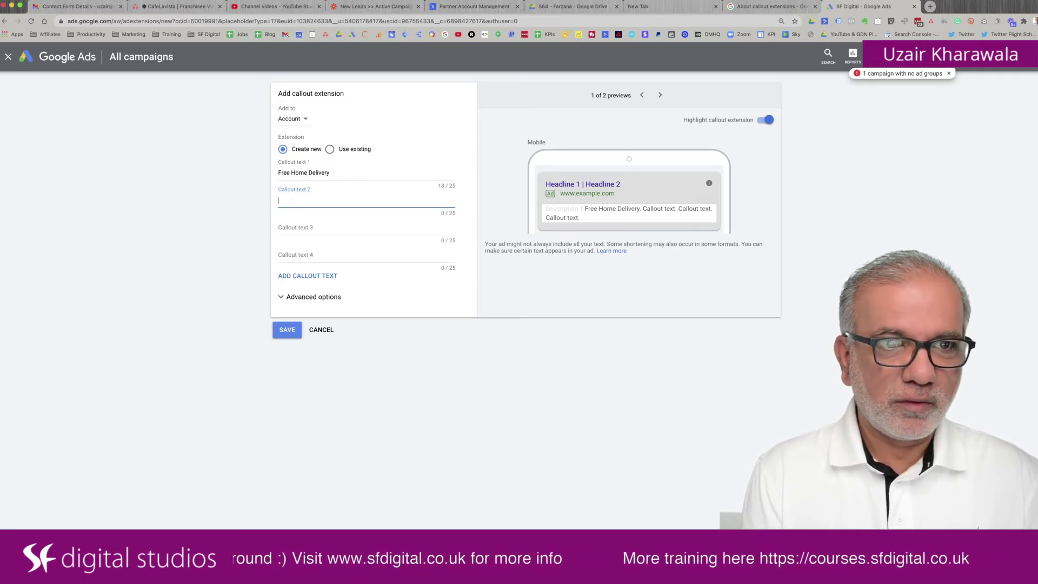
# - Enter 'Order Online' and 'Order by phone' as the second and third callouts
pyautogui.write('P')
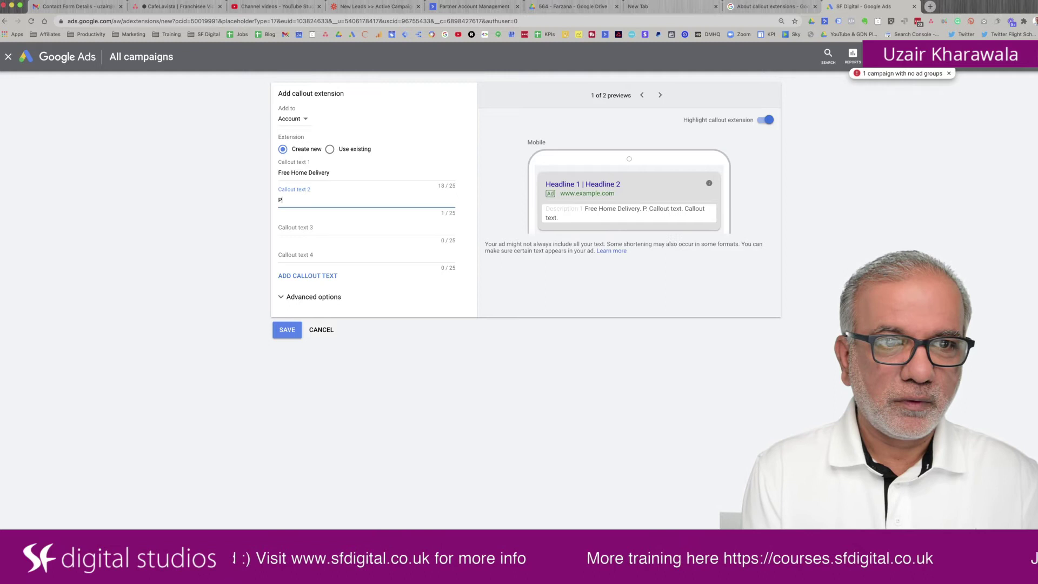
pyautogui.write('ic')
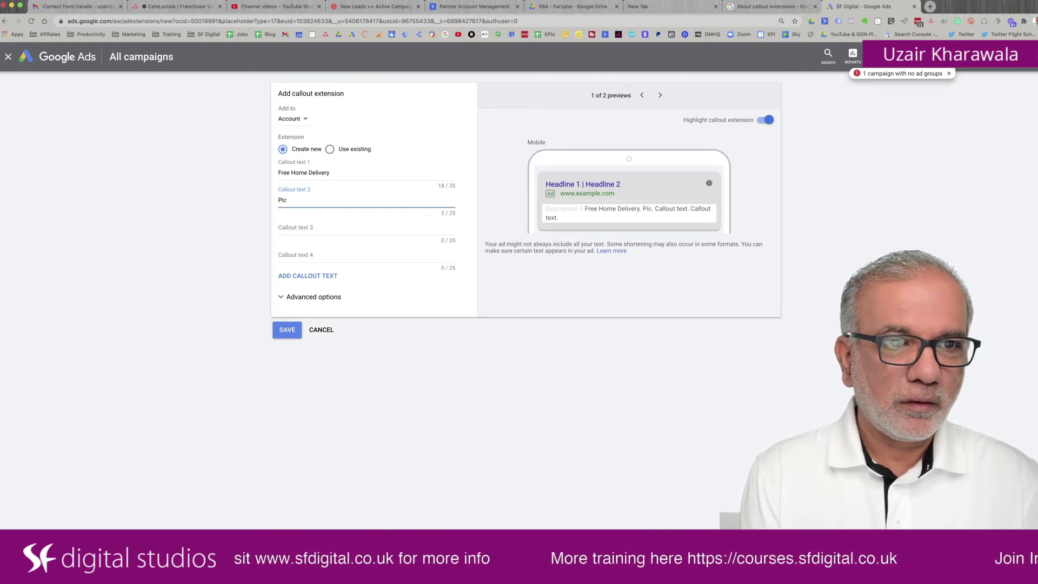
pyautogui.press('BackSpace')
pyautogui.press('BackSpace')
pyautogui.press('BackSpace')
pyautogui.write('Ord')
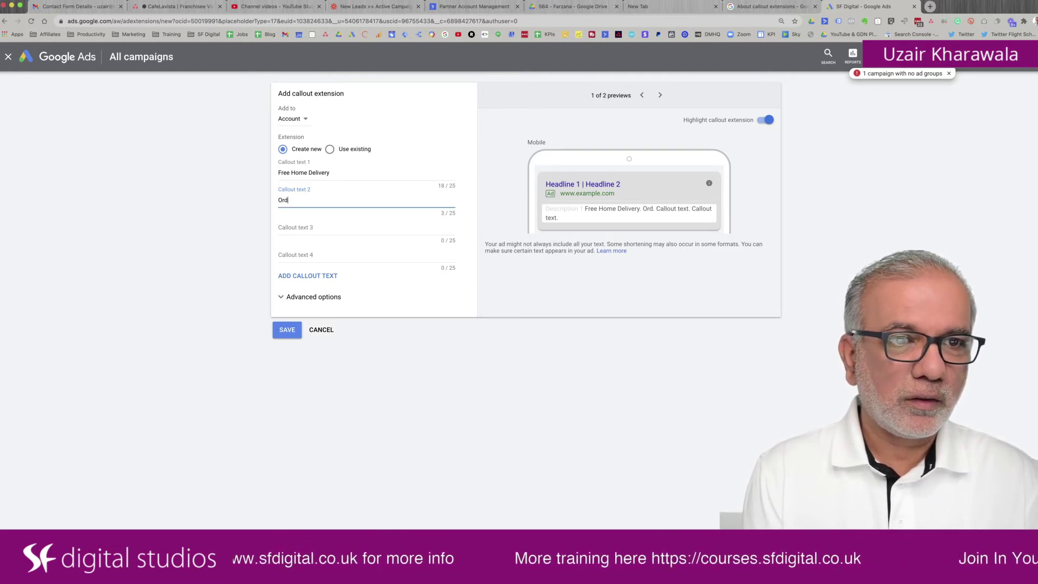
pyautogui.write('er Online')
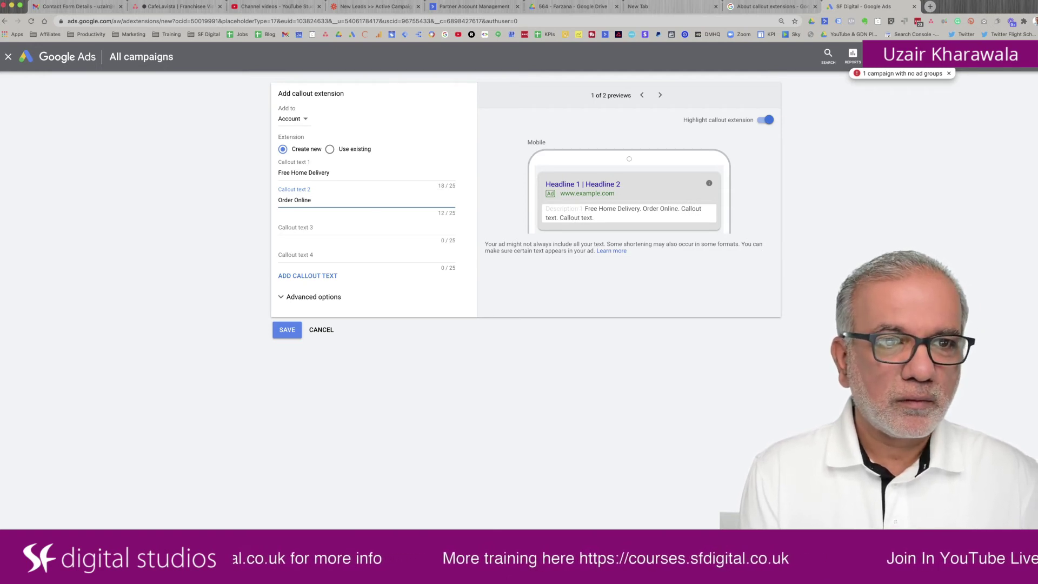
pyautogui.click(279, 227)
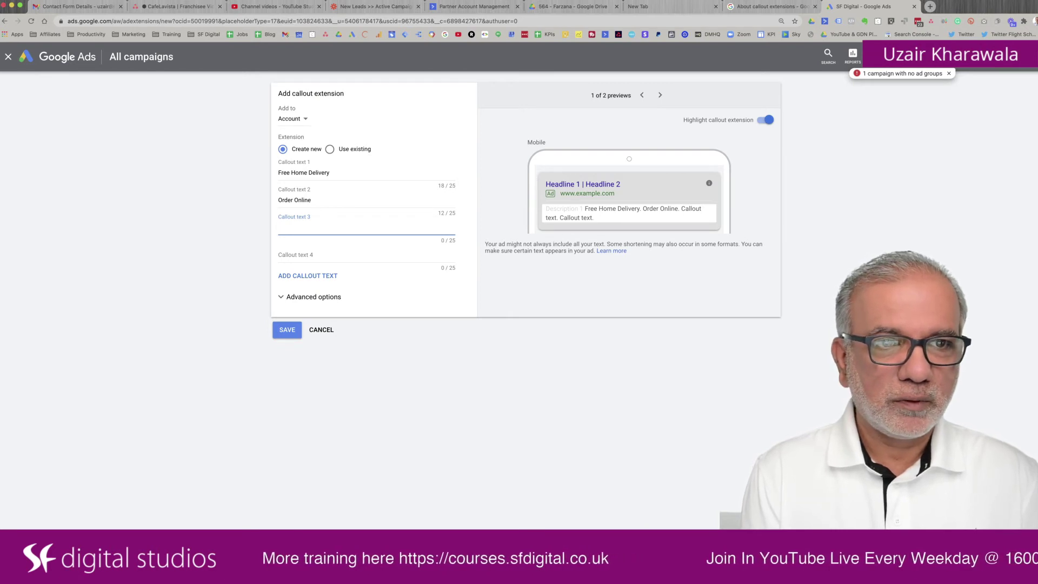
pyautogui.write('Order ')
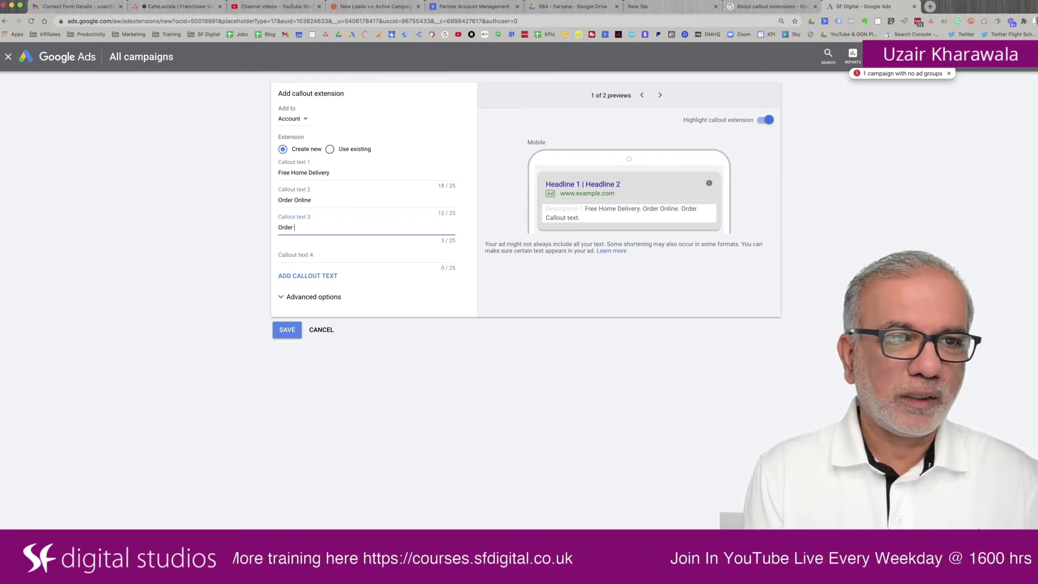
pyautogui.write('by phone')
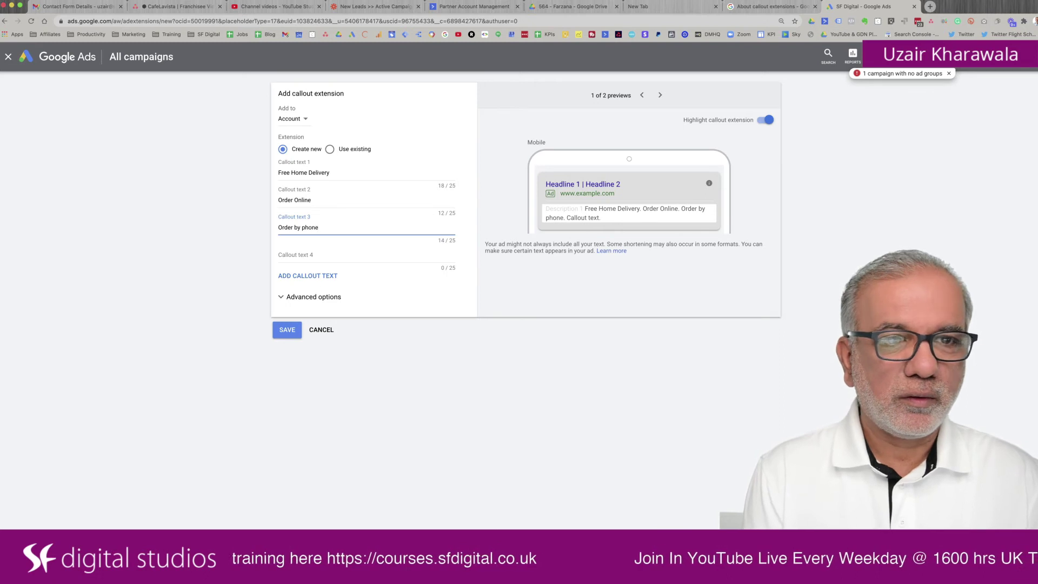
pyautogui.click(343, 267)
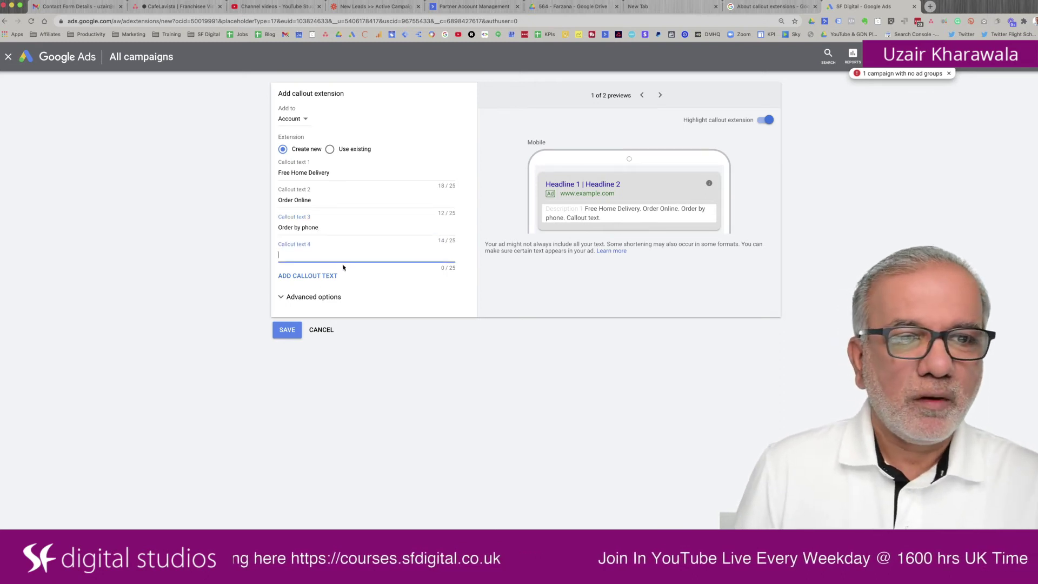
# - Add fifth and sixth callout slots and keep Advanced options scheduling on All days
pyautogui.click(306, 275)
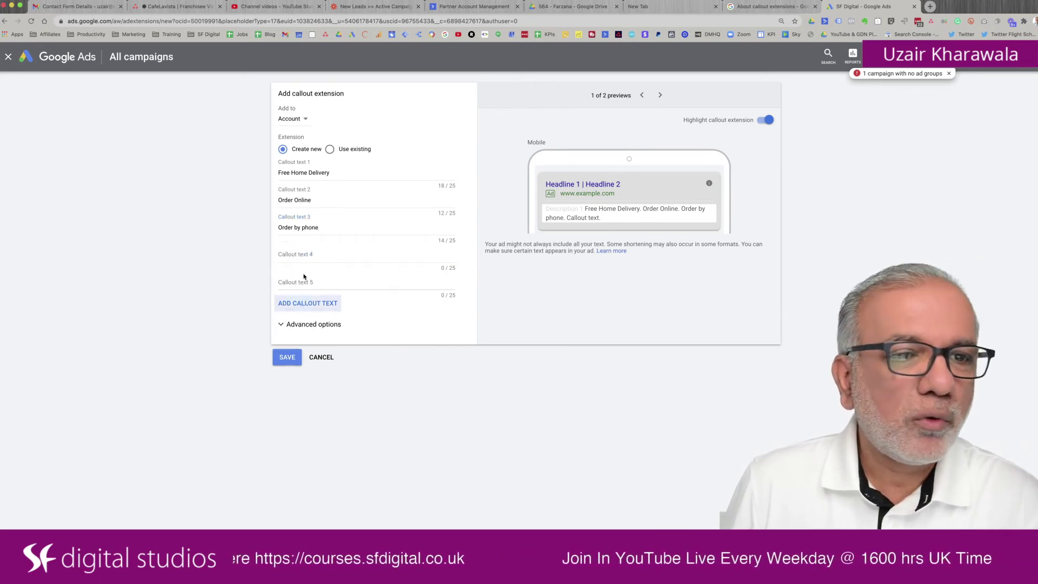
pyautogui.click(301, 303)
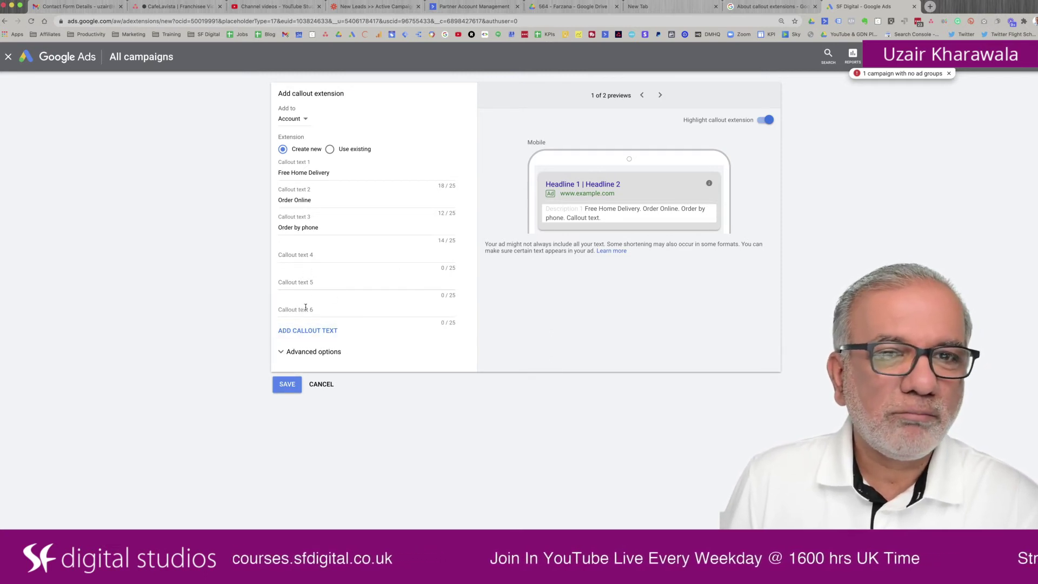
pyautogui.click(281, 351)
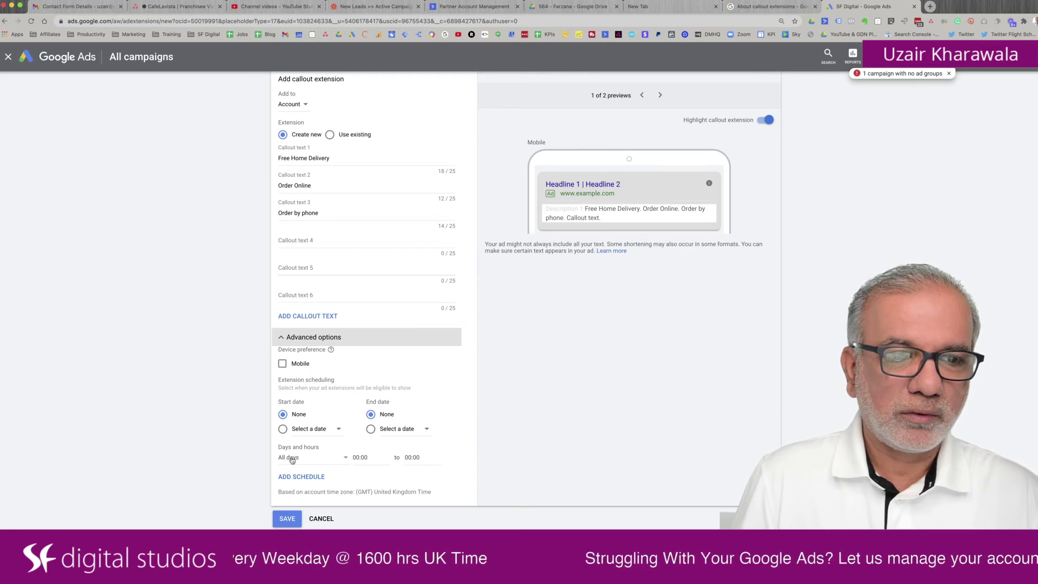
pyautogui.click(342, 458)
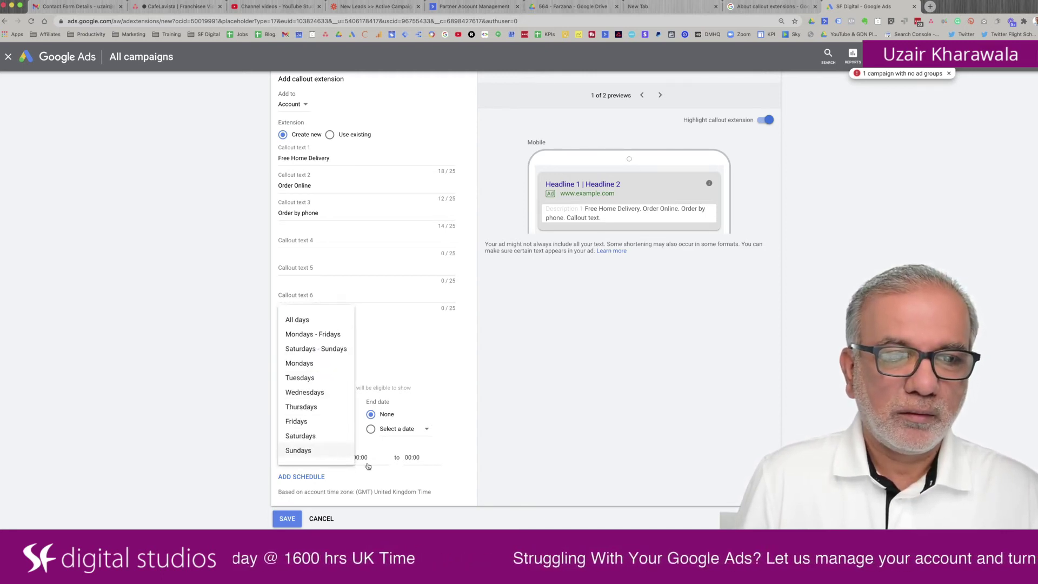
pyautogui.click(414, 466)
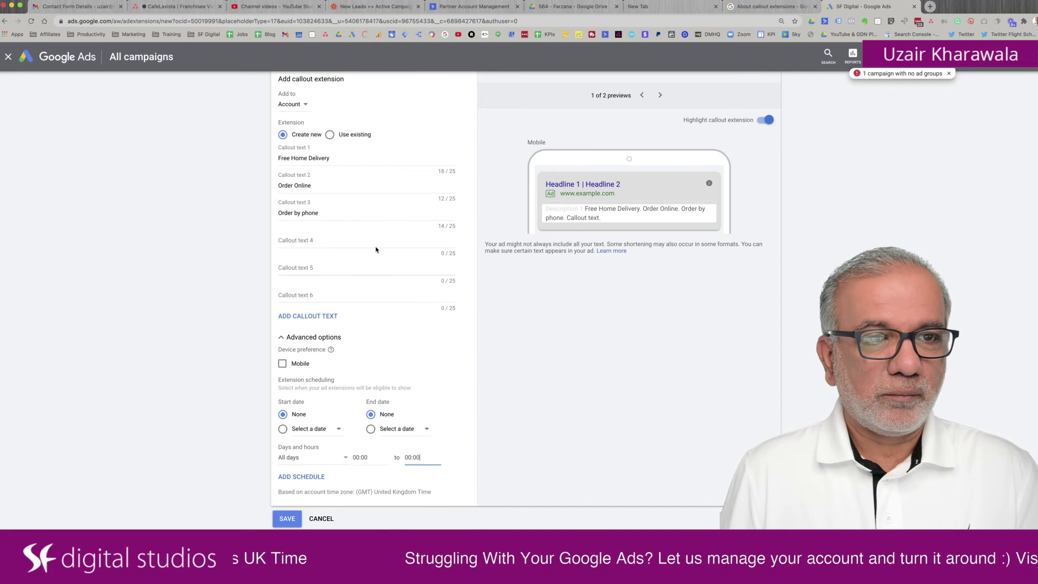
# - Type '15% discount on takeaway' into Callout text 4
pyautogui.click(338, 242)
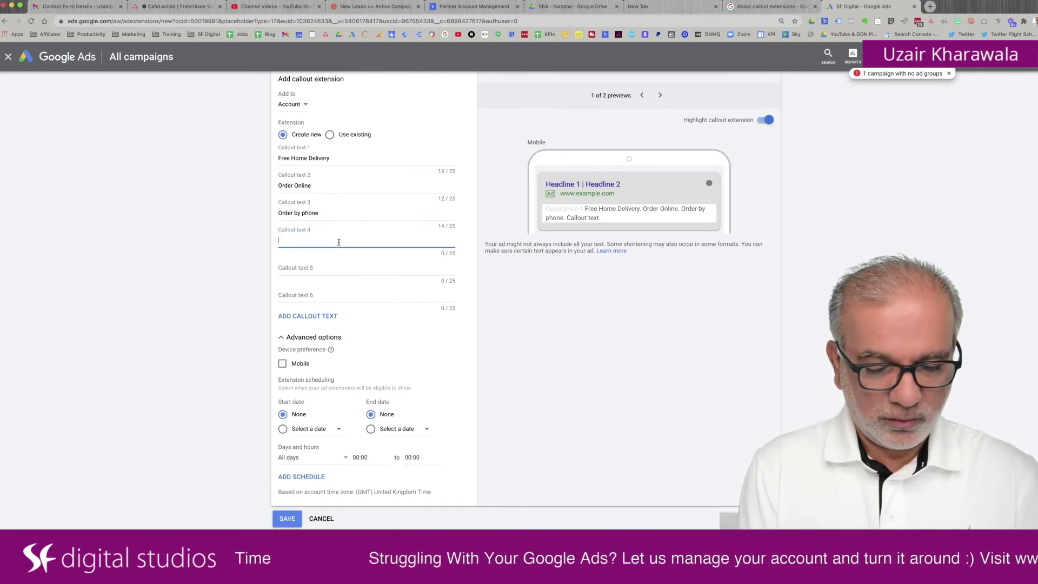
pyautogui.write('1')
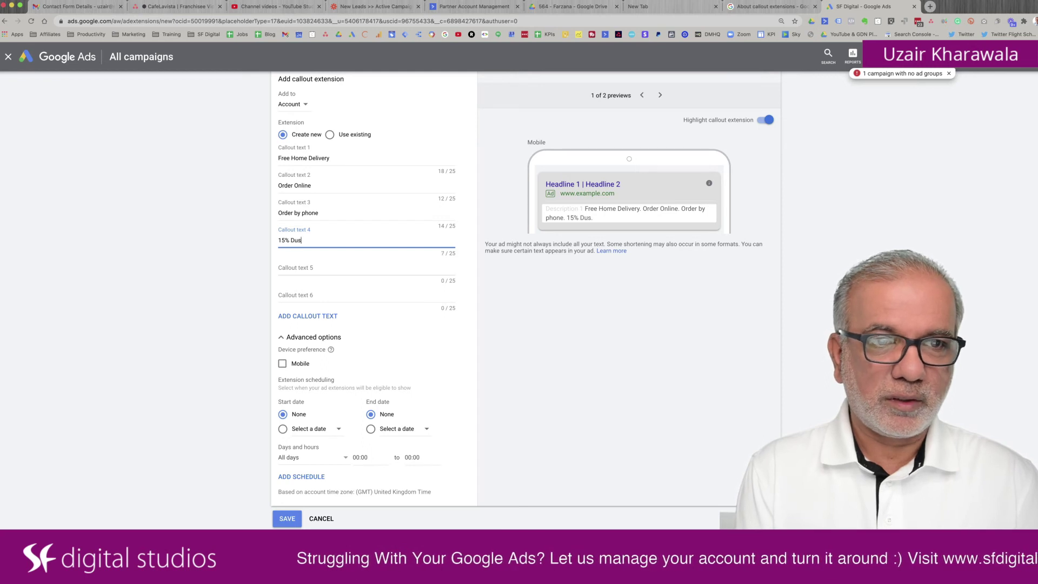
pyautogui.write('5% di')
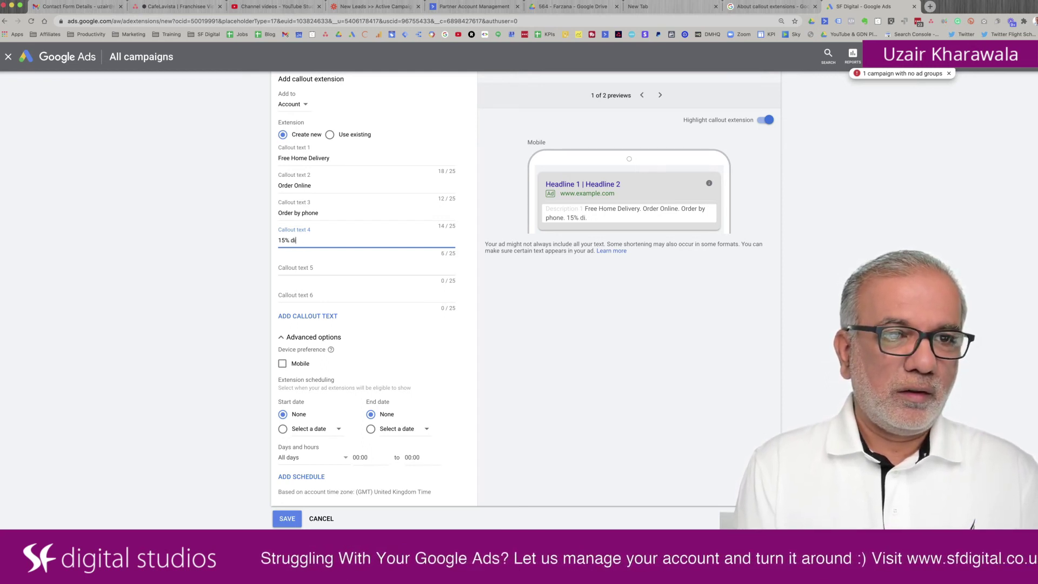
pyautogui.write('scount on')
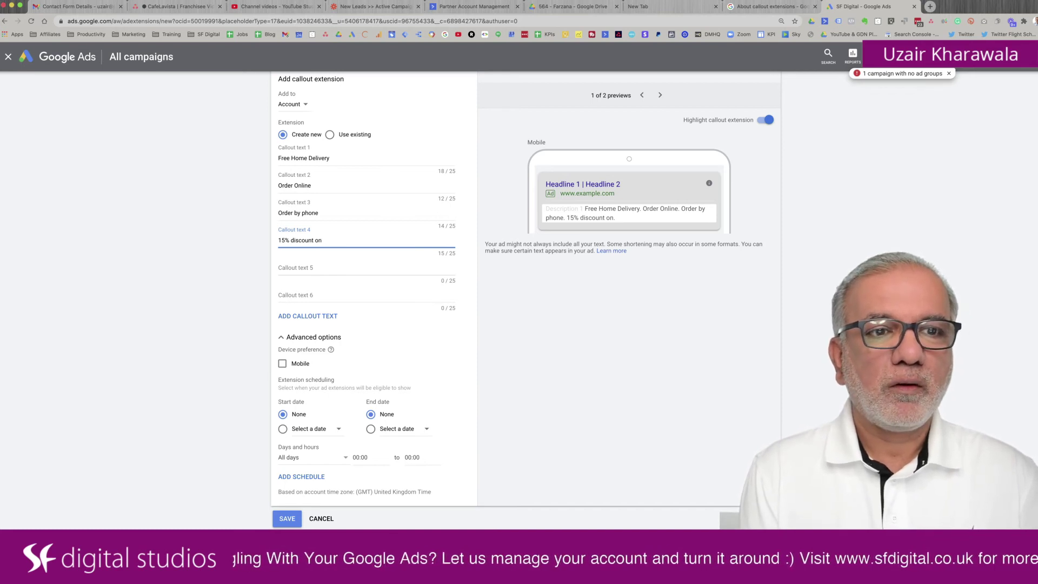
pyautogui.write(' takeaways')
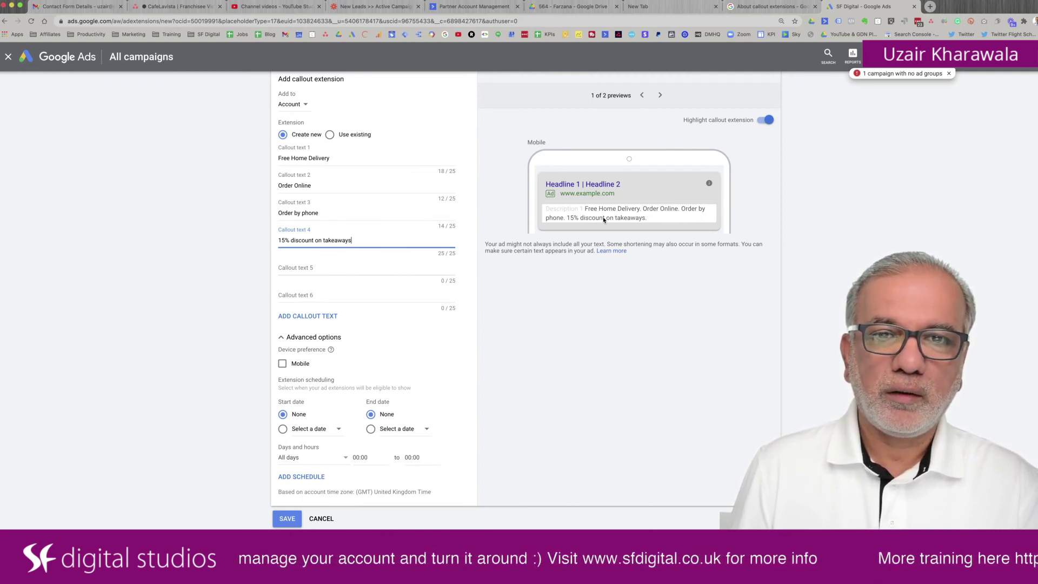
# - Switch the ad preview from Mobile to Desktop to see all four callouts
pyautogui.click(660, 95)
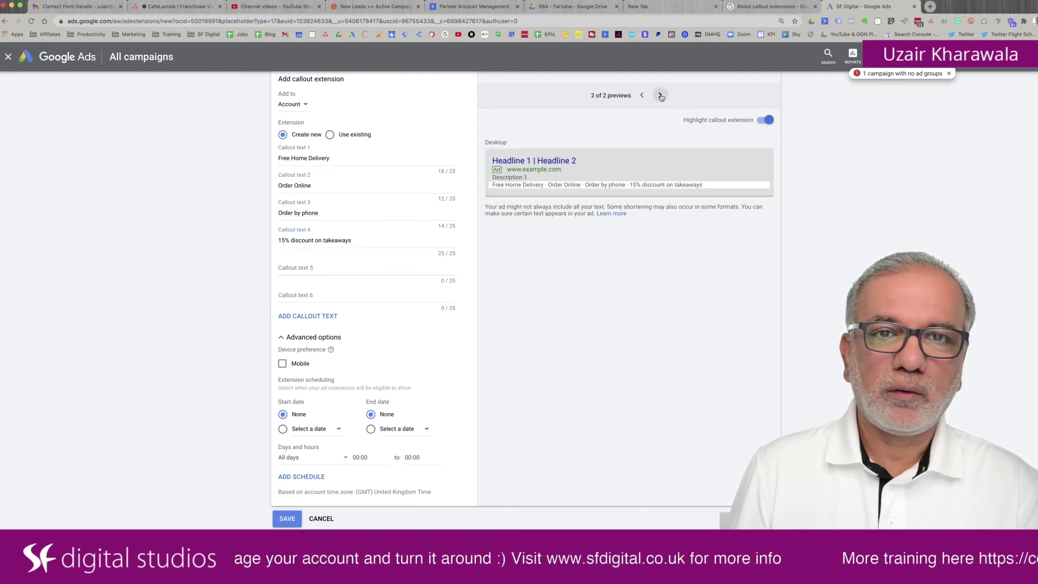